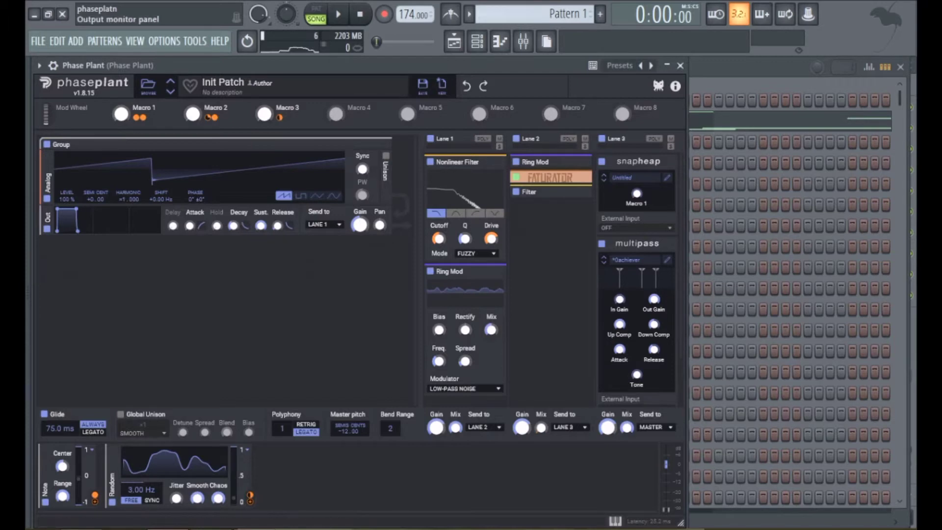
# Close the Phase Plant window, open the playlist and solo the lowpass track for playback.
pyautogui.press('Escape')
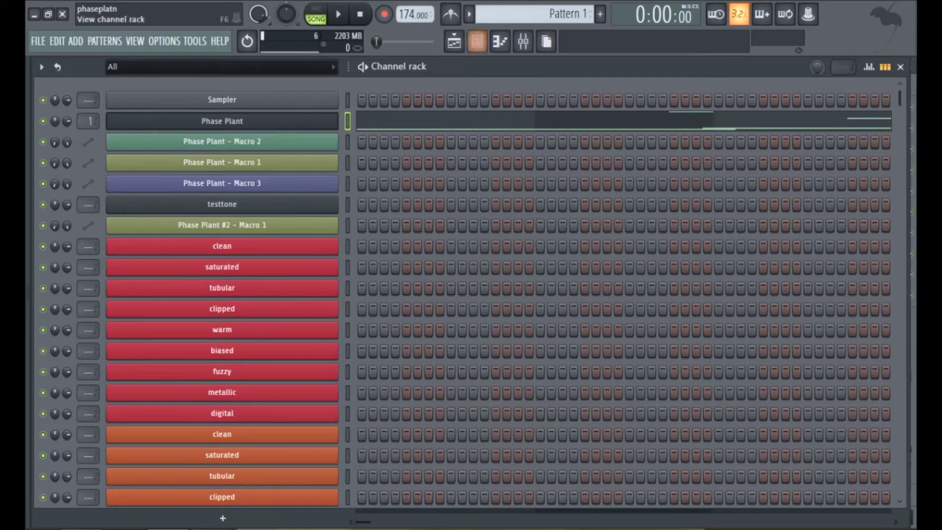
pyautogui.click(454, 41)
pyautogui.scroll(1, 284, 64)
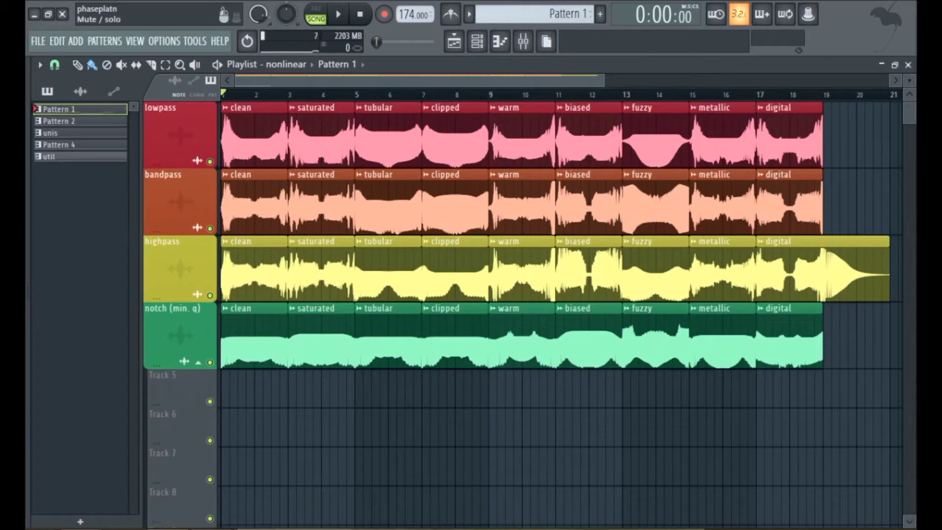
pyautogui.keyDown('ctrl'); pyautogui.click(210, 161); pyautogui.keyUp('ctrl')
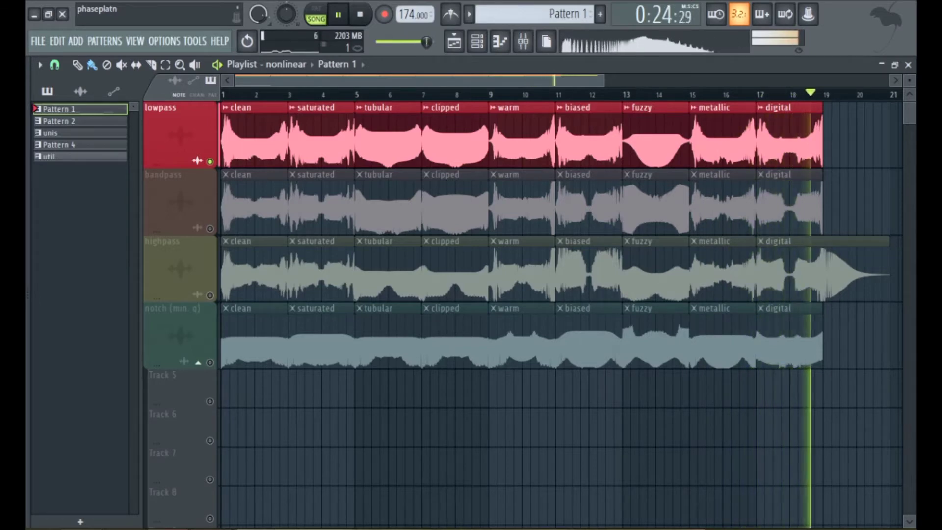
# Solo the bandpass track in the playlist and audition its filter-mode clips, stopping playback at the end.
pyautogui.rightClick(210, 228)
pyautogui.click(359, 15)
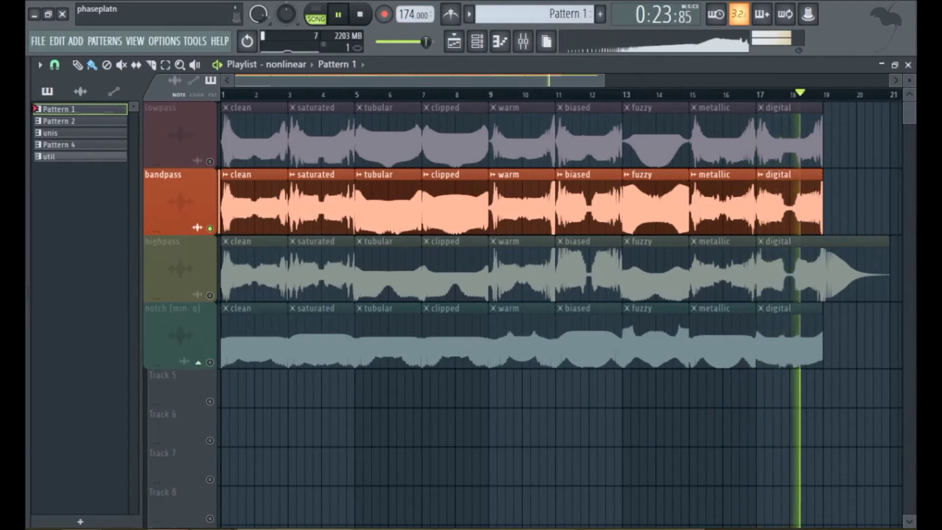
pyautogui.press('space')
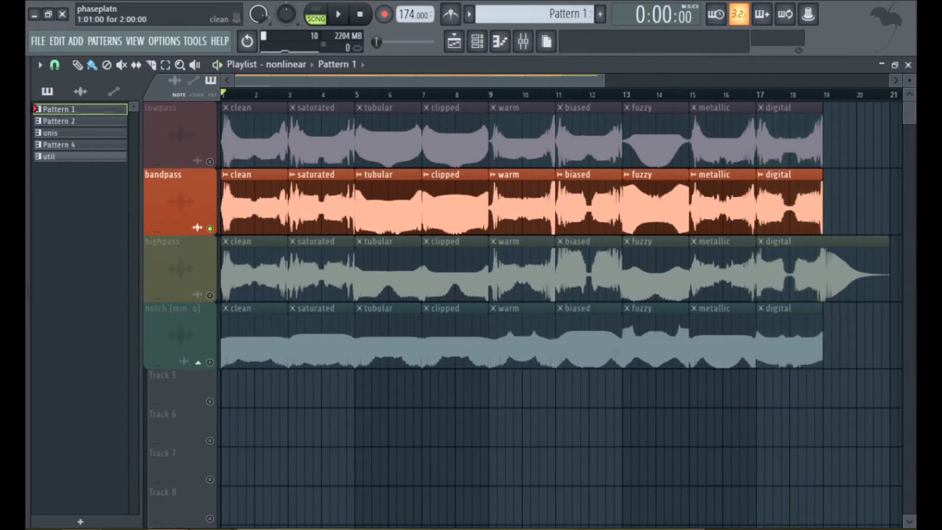
# Audition the highpass track on its own, stop playback and solo the notch (min. q) track.
pyautogui.click(210, 295)
pyautogui.click(210, 228)
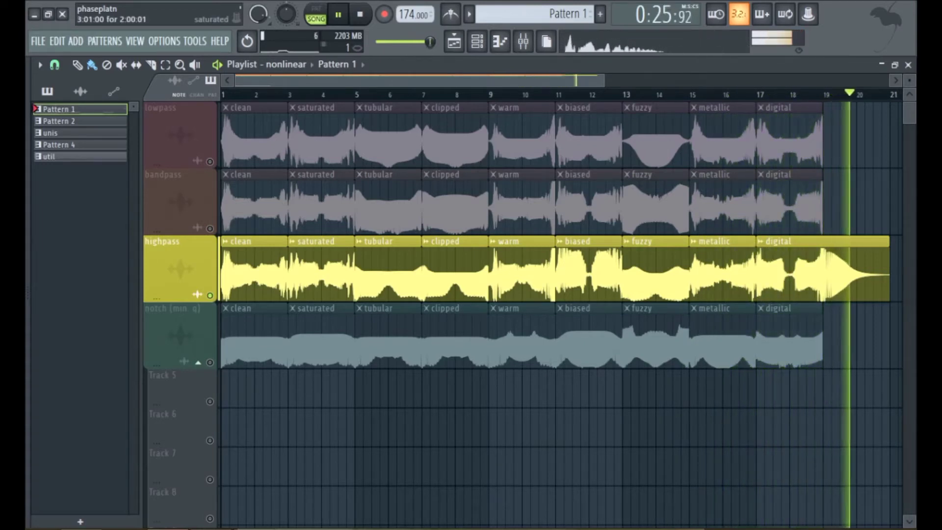
pyautogui.press('space')
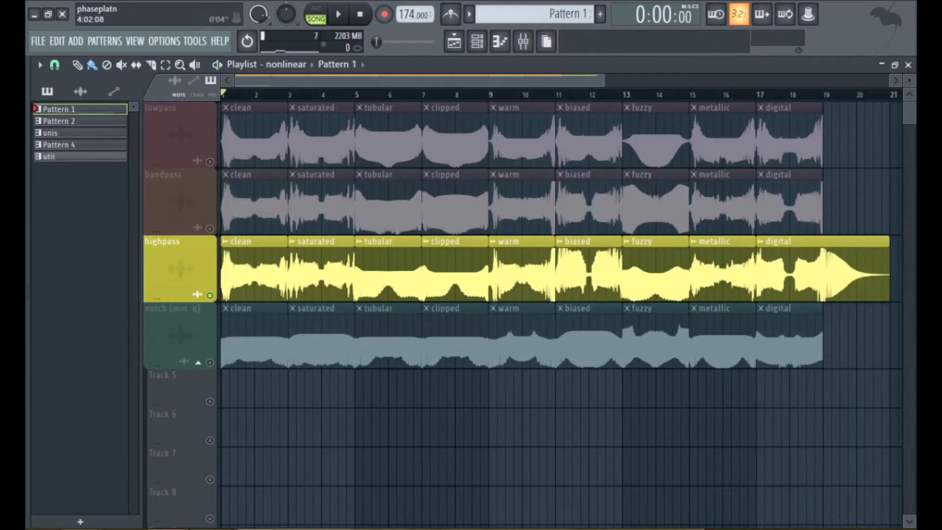
pyautogui.rightClick(210, 362)
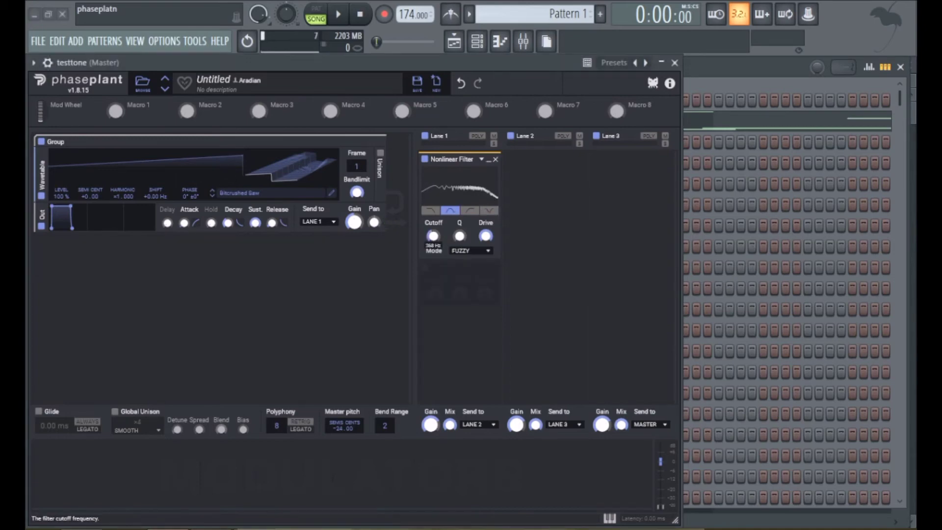
# Try the Clipped and Tubular modes on the testtone patch's bandpass Nonlinear Filter.
pyautogui.click(470, 250)
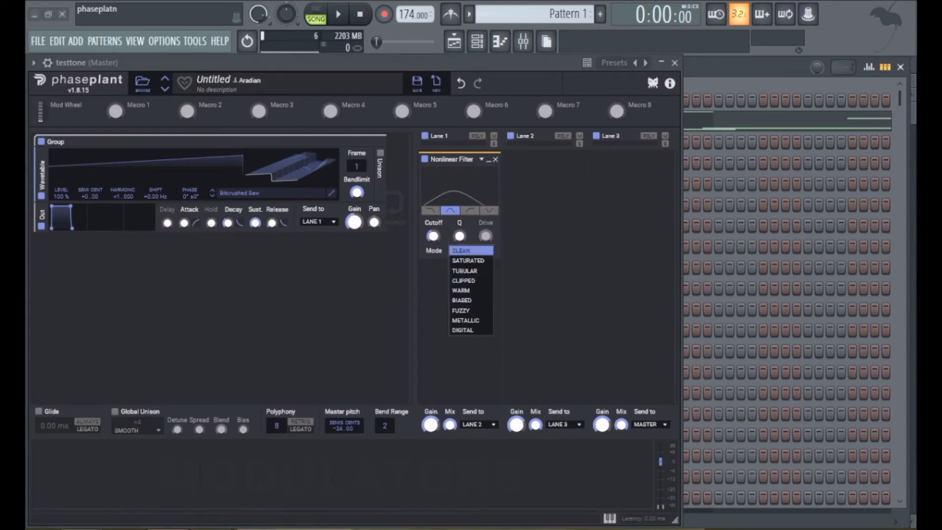
pyautogui.click(464, 277)
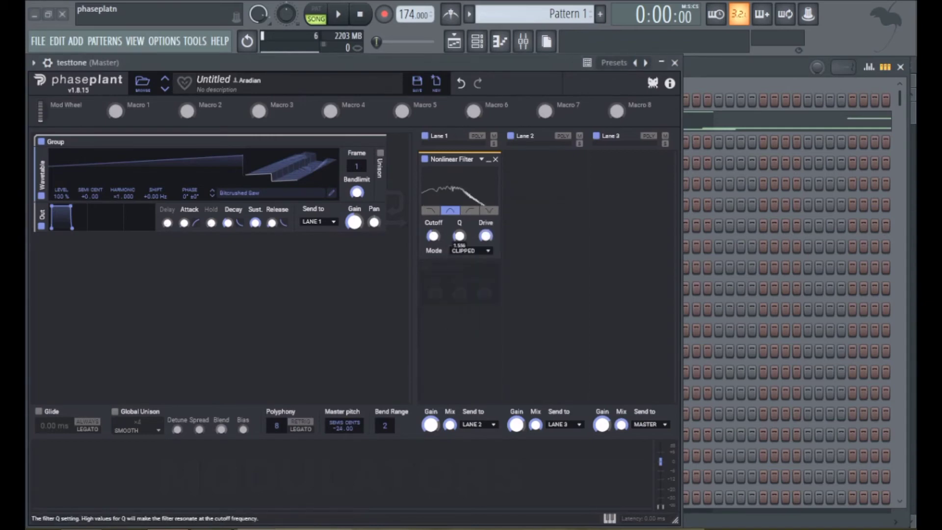
pyautogui.click(470, 250)
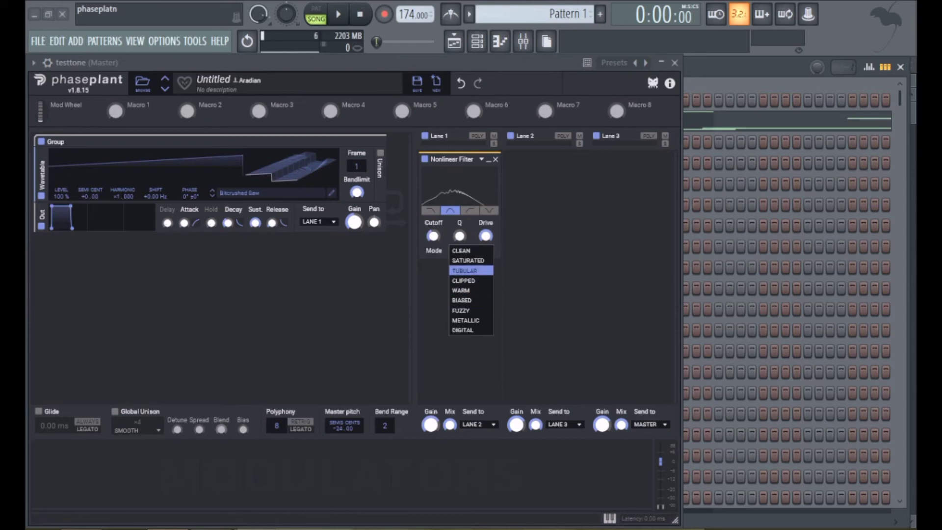
pyautogui.click(464, 270)
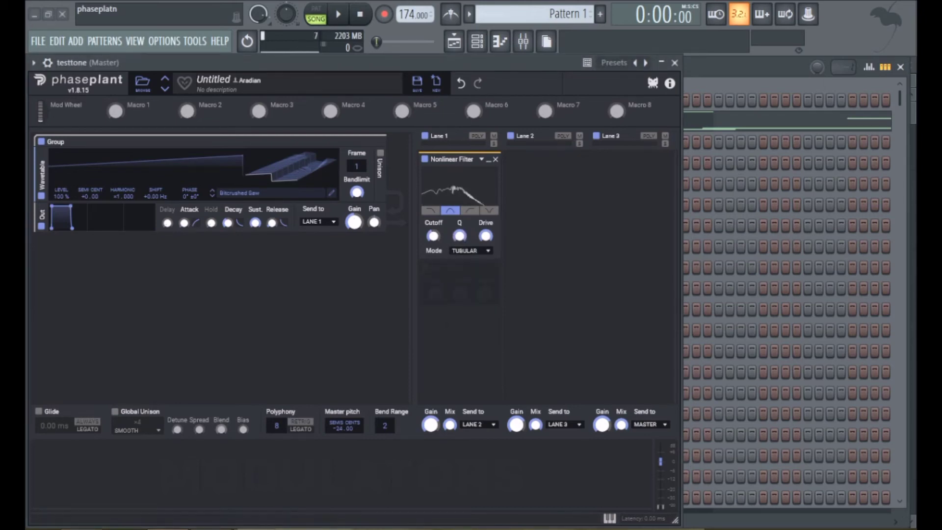
# Switch the bandpass Nonlinear Filter among the Clipped, Warm, Saturated and Tubular modes to compare their responses, ending on Tubular.
pyautogui.click(470, 250)
pyautogui.click(464, 281)
pyautogui.click(470, 250)
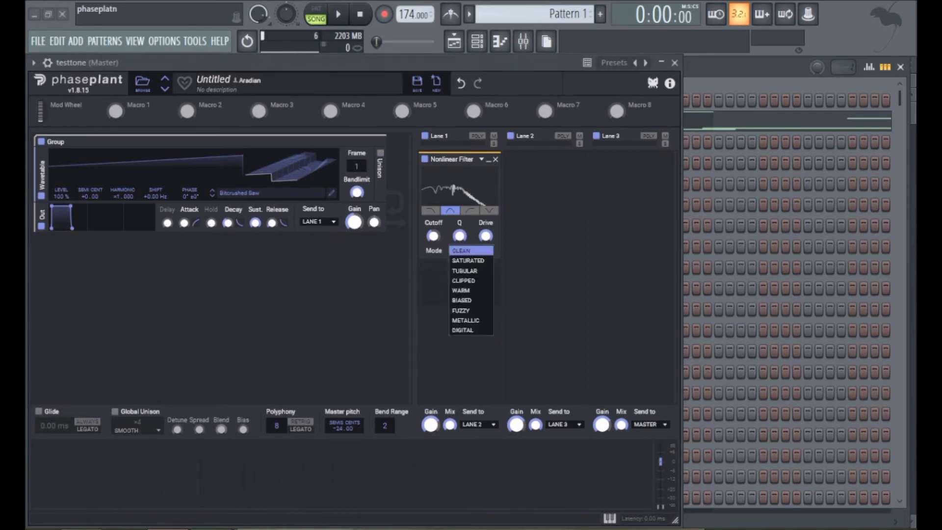
pyautogui.click(461, 291)
pyautogui.click(470, 250)
pyautogui.click(464, 280)
pyautogui.click(470, 250)
pyautogui.click(464, 271)
pyautogui.click(470, 251)
pyautogui.click(468, 261)
pyautogui.click(470, 251)
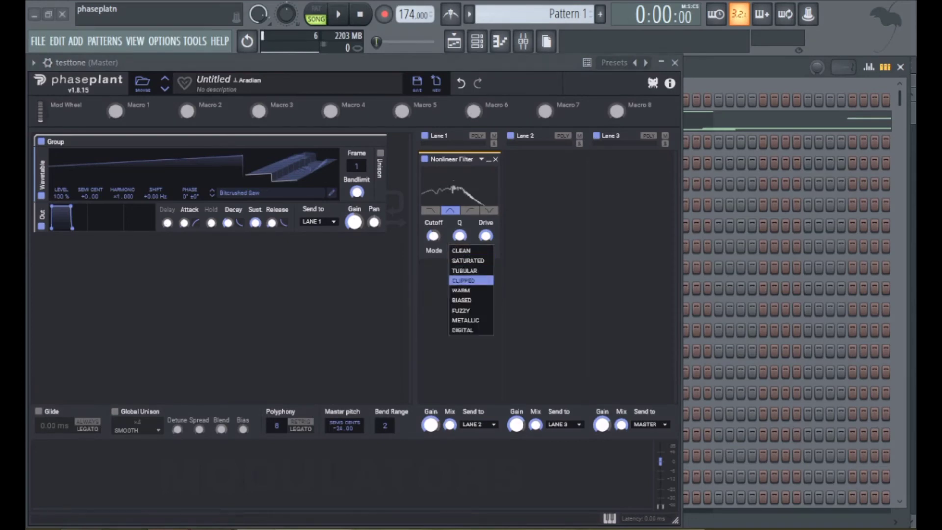
pyautogui.click(464, 271)
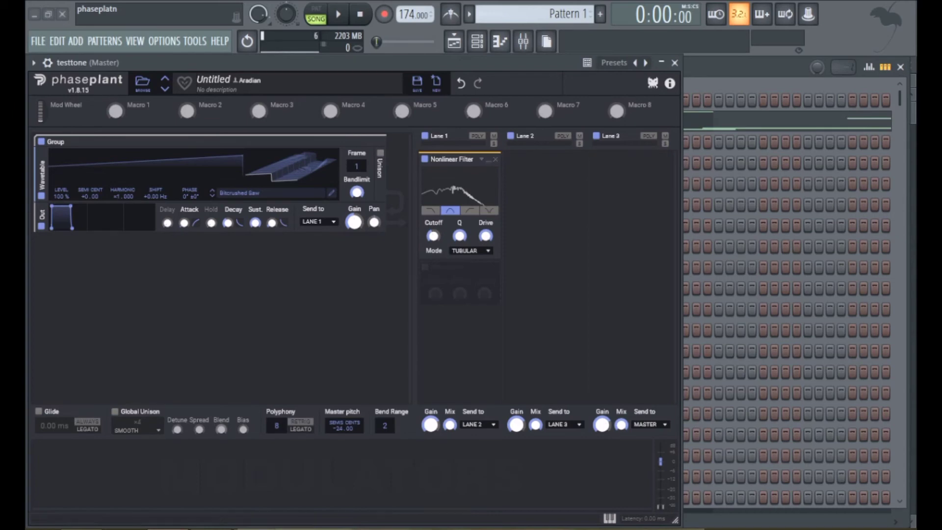
# Compare the Clipped and Metallic modes of the bandpass Nonlinear Filter, leaving it on Metallic.
pyautogui.click(470, 250)
pyautogui.click(464, 289)
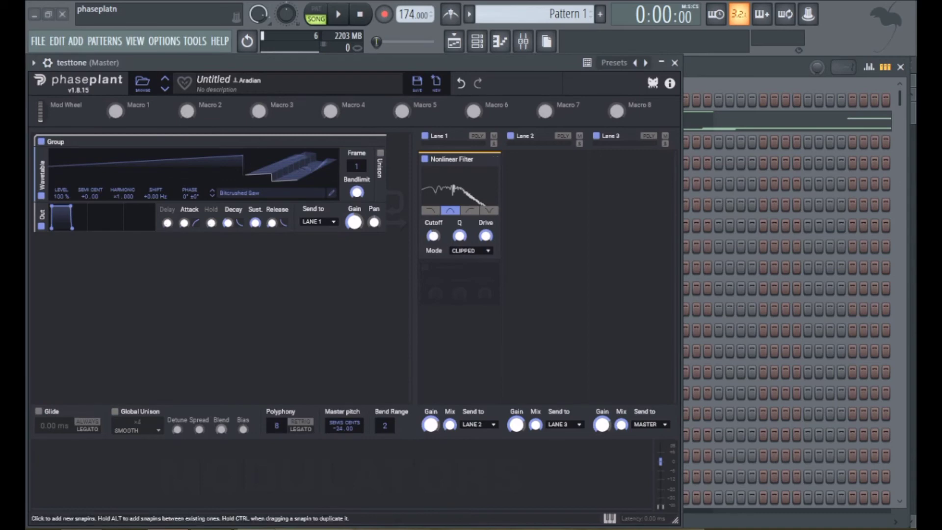
pyautogui.click(470, 251)
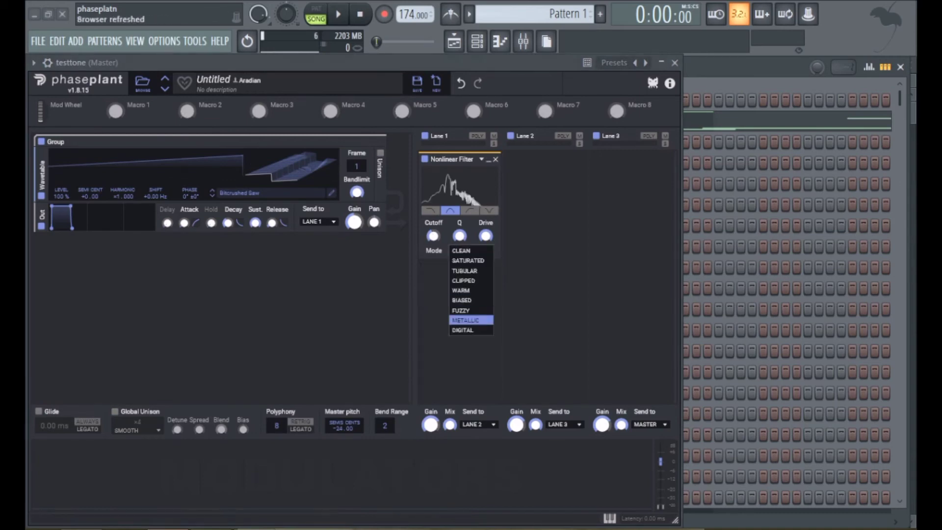
pyautogui.click(461, 319)
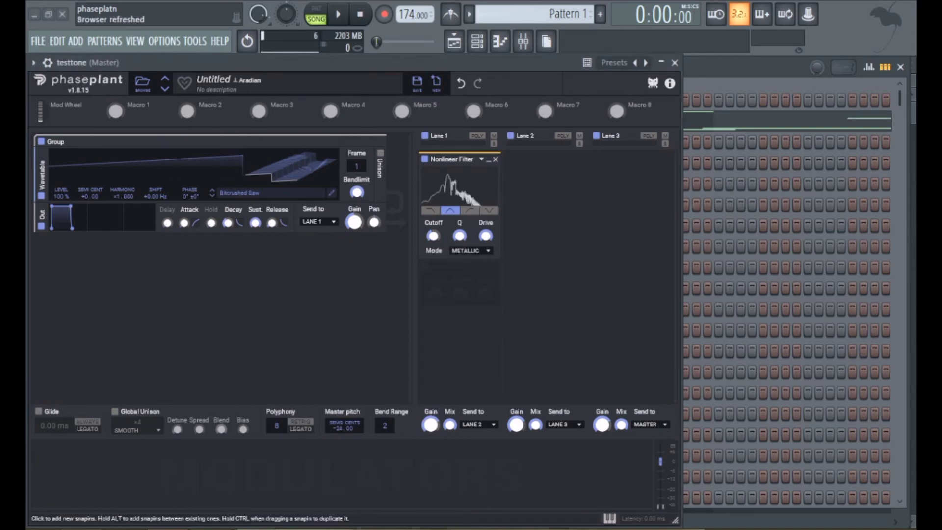
pyautogui.click(470, 250)
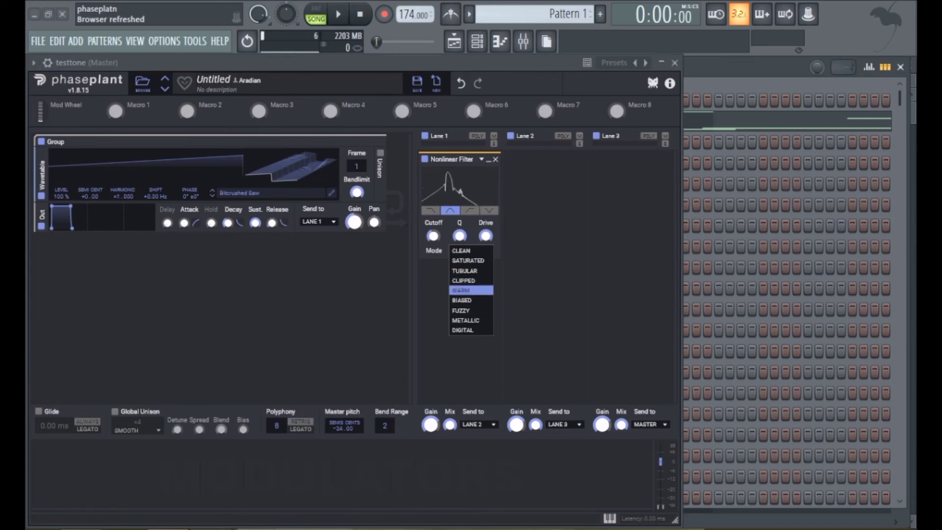
pyautogui.press('Escape')
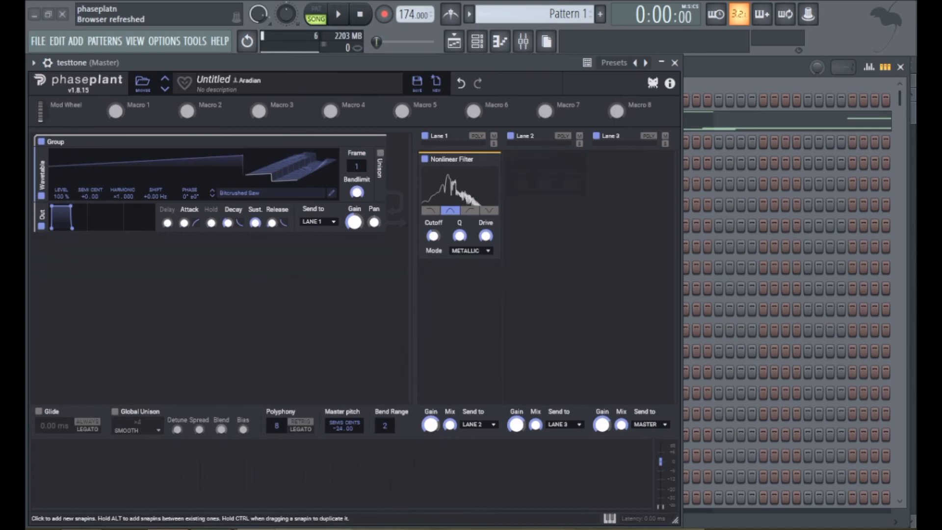
# Change the Nonlinear Filter to the notch type in Fuzzy mode and lower its cutoff to about 171 Hz.
pyautogui.click(488, 210)
pyautogui.click(470, 250)
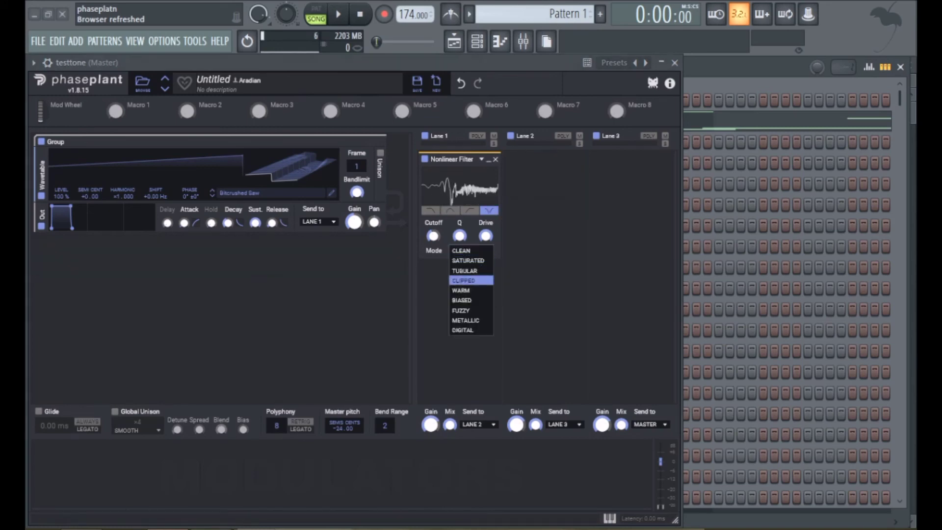
pyautogui.click(460, 310)
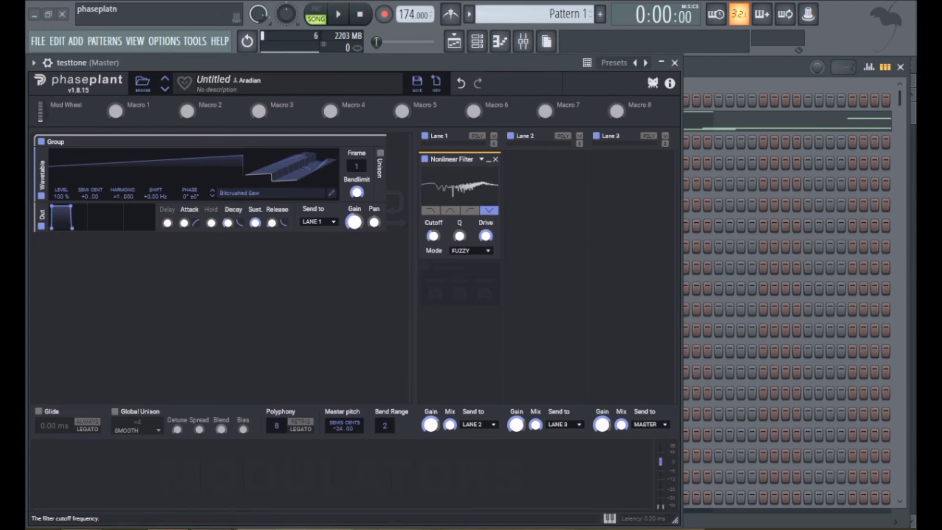
pyautogui.moveTo(432, 236); pyautogui.dragTo(433, 236)
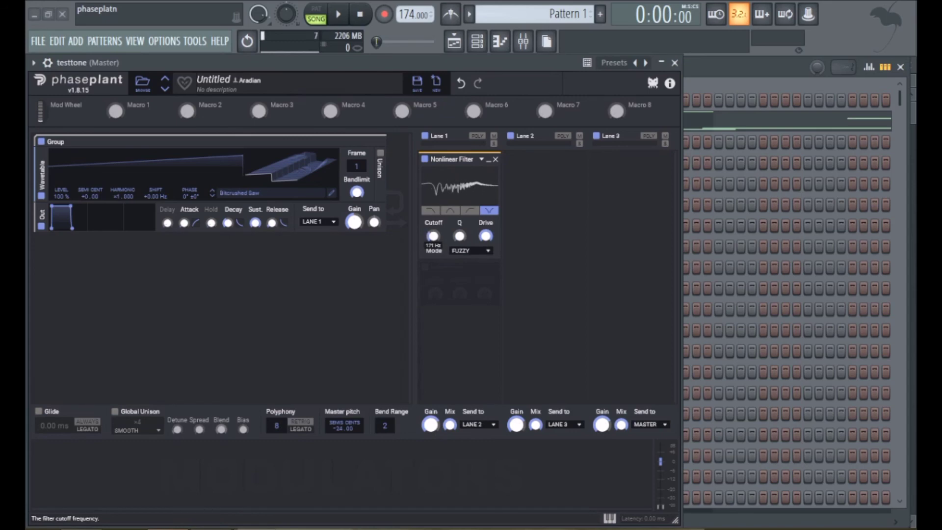
# Switch the notch filter to Metallic mode and sweep its cutoff.
pyautogui.click(469, 251)
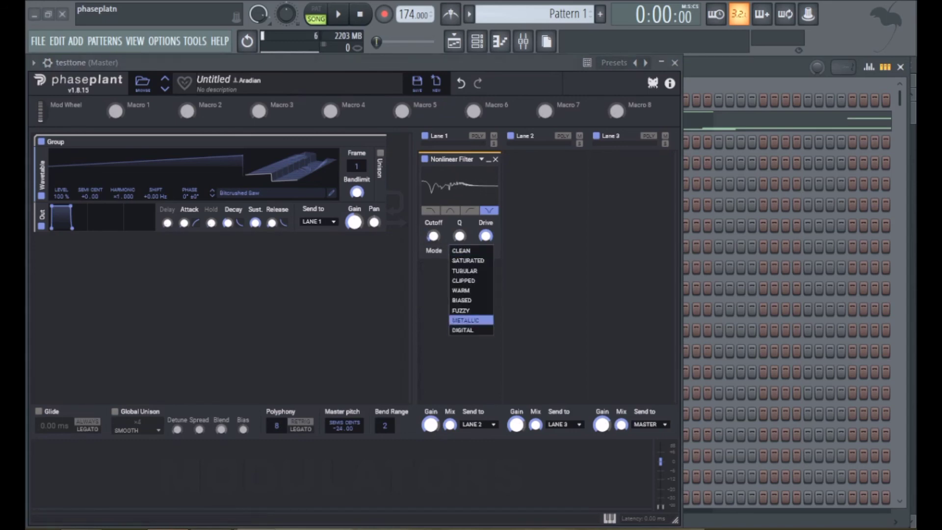
pyautogui.click(461, 320)
pyautogui.moveTo(433, 236); pyautogui.dragTo(433, 240)
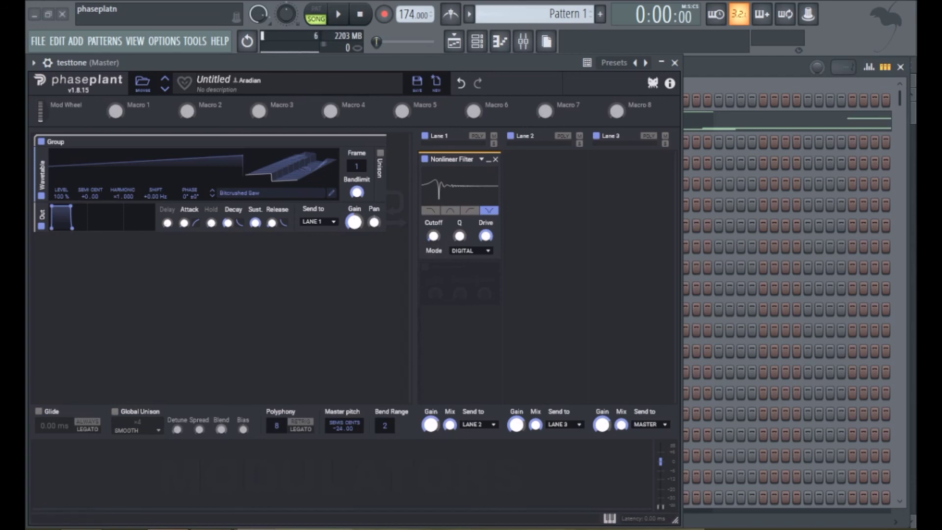
# Switch the notch filter back to Fuzzy mode and adjust its cutoff to compare the response.
pyautogui.click(470, 250)
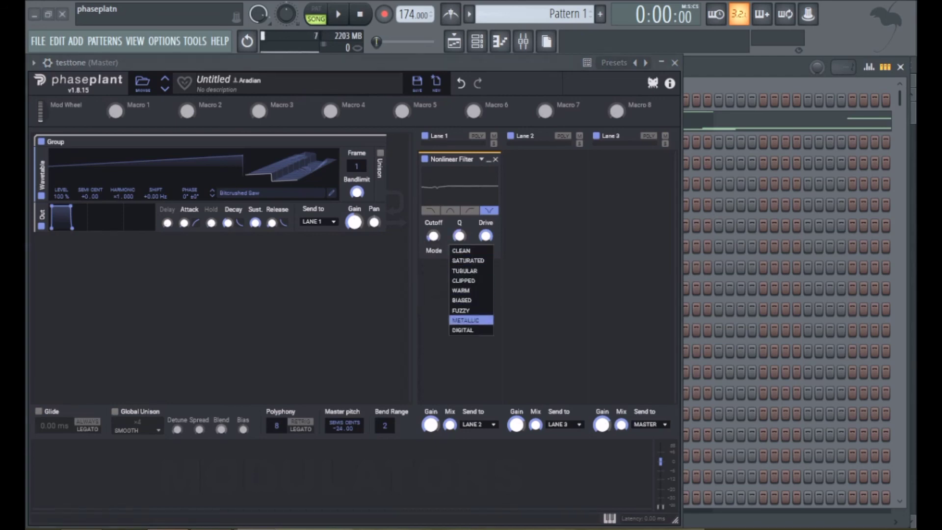
pyautogui.click(460, 310)
pyautogui.moveTo(433, 236); pyautogui.dragTo(459, 224)
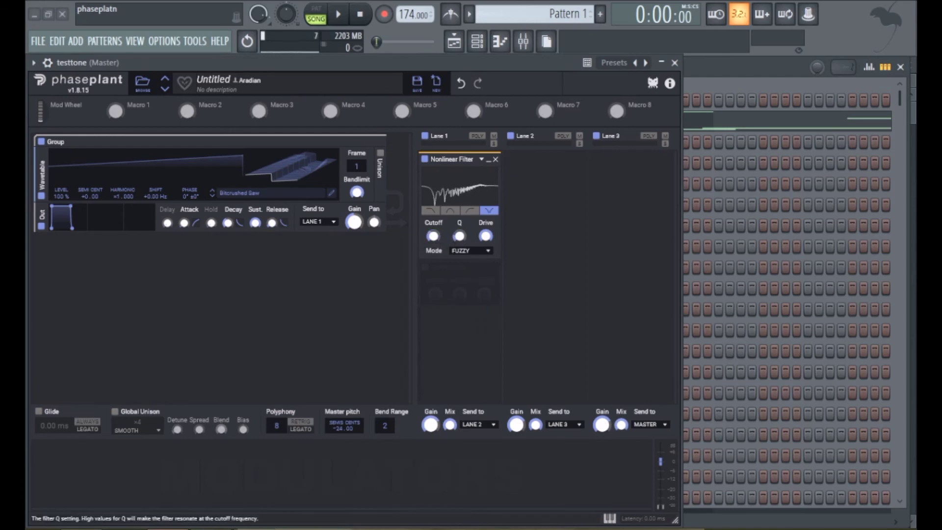
# Set the notch filter's mode to Digital and adjust its cutoff.
pyautogui.click(470, 250)
pyautogui.click(463, 329)
pyautogui.moveTo(433, 236)
pyautogui.scroll(-3, 433, 236)
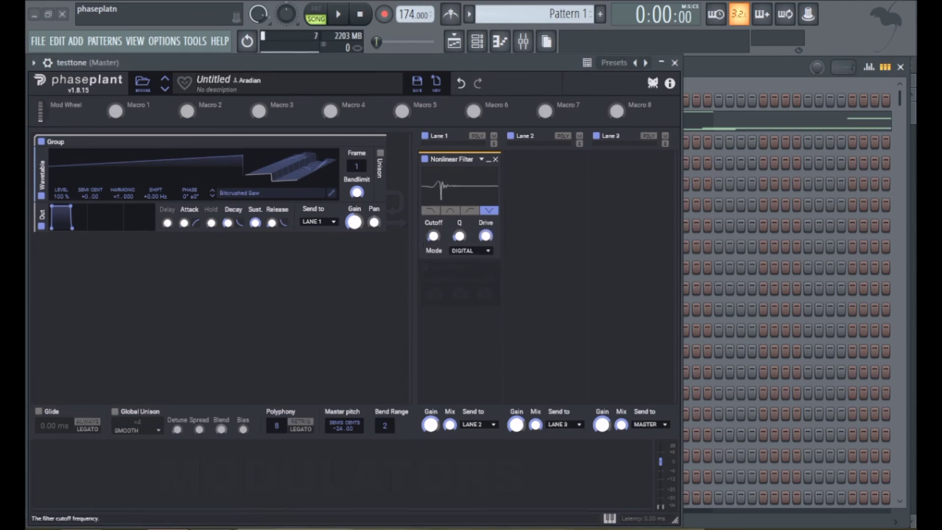